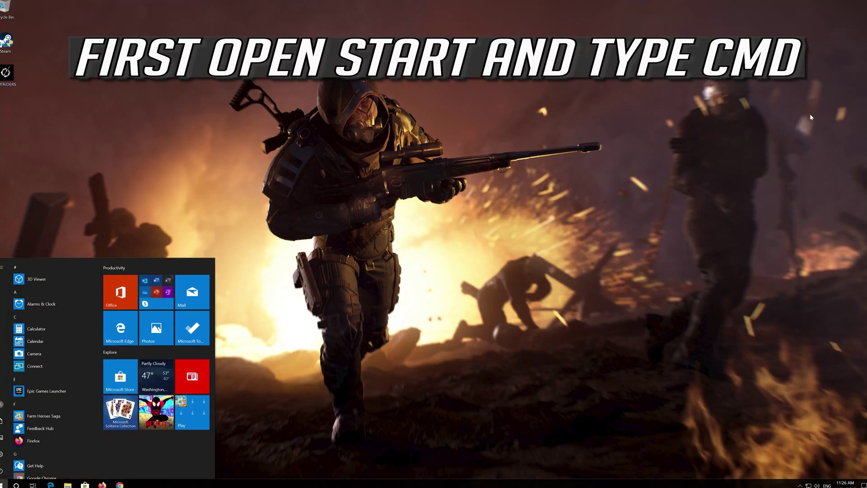
- Launch Command Prompt as administrator from a Start menu search for cmd
{"action": "type", "text": "cmd"}
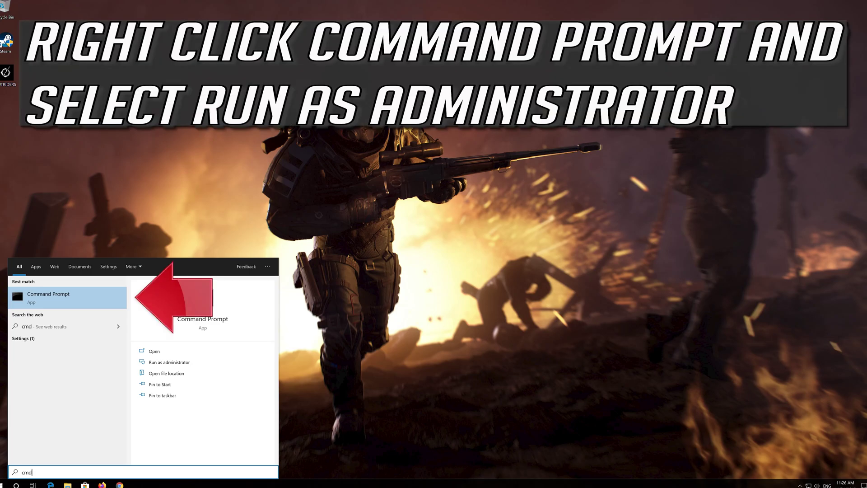
{"action": "right_click", "coordinate": [81, 304]}
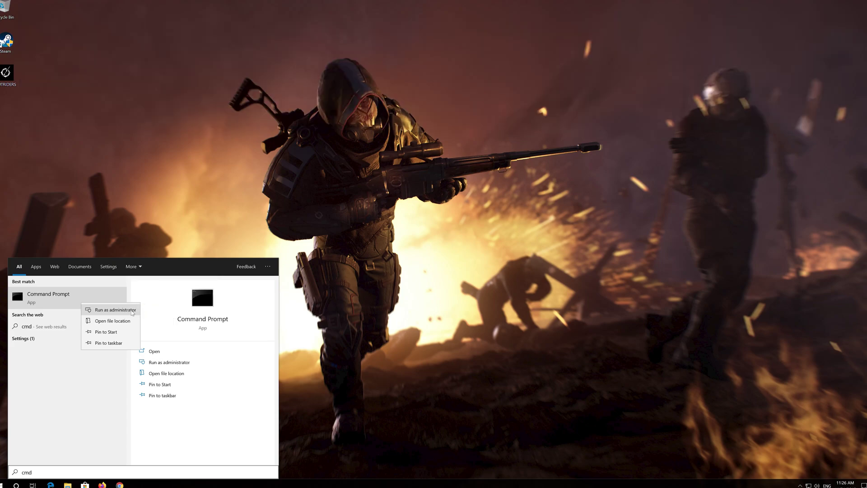
{"action": "left_click", "coordinate": [132, 310]}
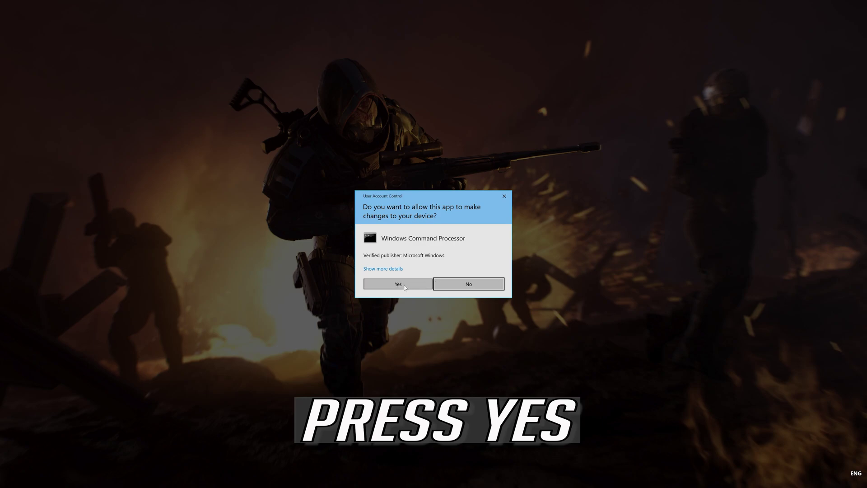
- Approve elevation, centre and enlarge the window, then run netsh int ip reset C:\resetlog.txt
{"action": "left_click", "coordinate": [404, 285]}
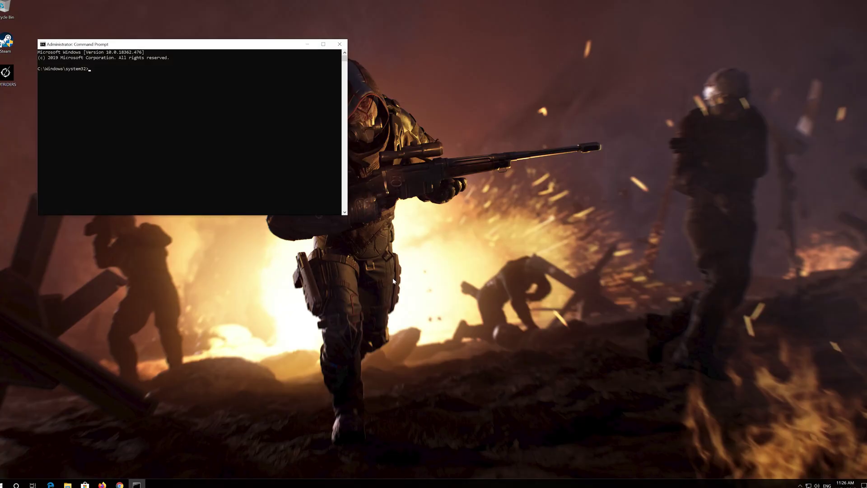
{"action": "mouse_move", "coordinate": [259, 45]}
{"action": "left_mouse_down"}
{"action": "mouse_move", "coordinate": [429, 145]}
{"action": "mouse_move", "coordinate": [463, 140]}
{"action": "left_mouse_up"}
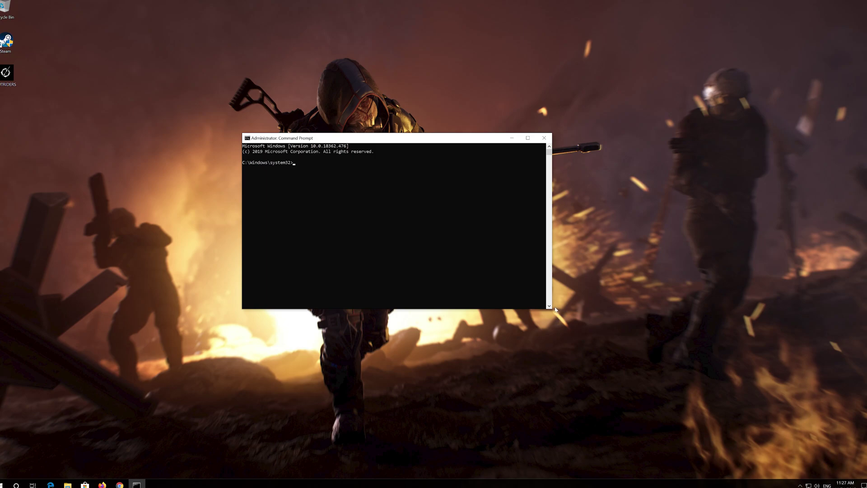
{"action": "left_click_drag", "start_coordinate": [551, 309], "coordinate": [604, 327]}
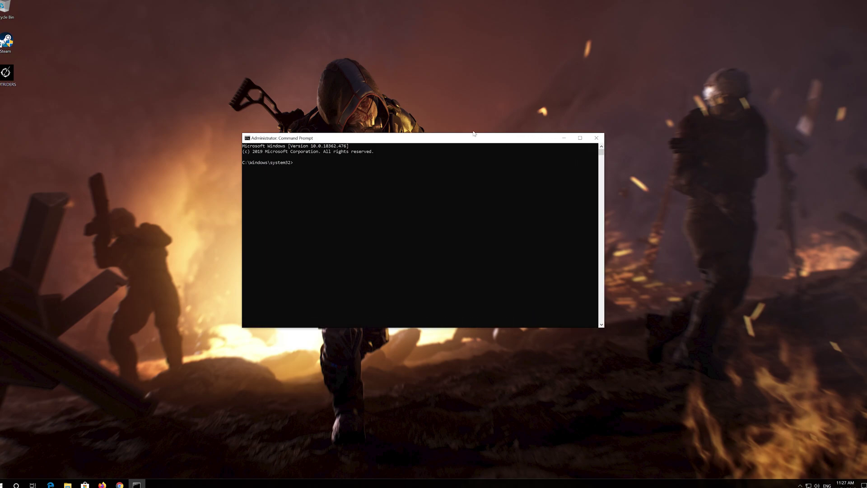
{"action": "left_click_drag", "start_coordinate": [477, 140], "coordinate": [486, 129]}
{"action": "type", "text": "netsh i"}
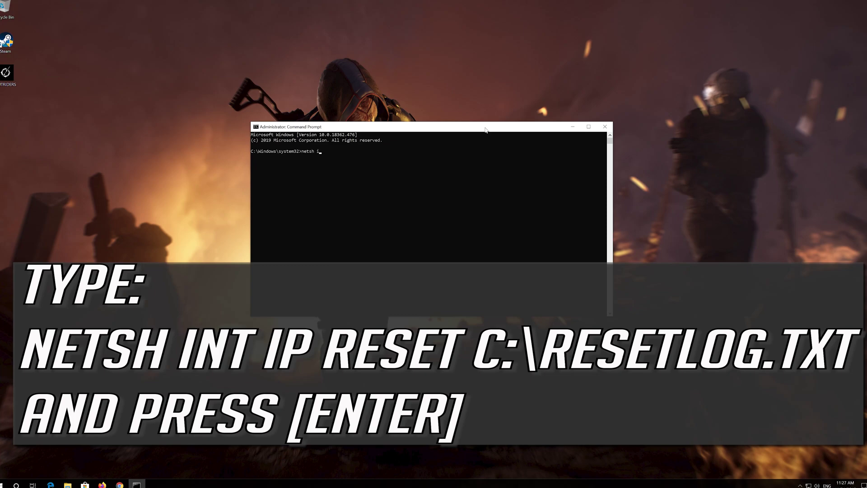
{"action": "type", "text": "nt"}
{"action": "type", "text": " ip reset C:\\"}
{"action": "type", "text": "reset"}
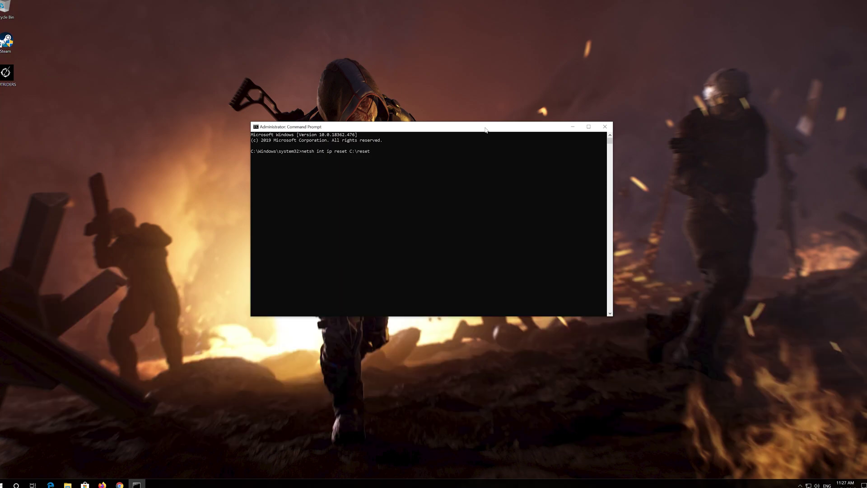
{"action": "type", "text": "log.txt"}
{"action": "key", "text": "Return"}
{"action": "type", "text": "netsh winsock"}
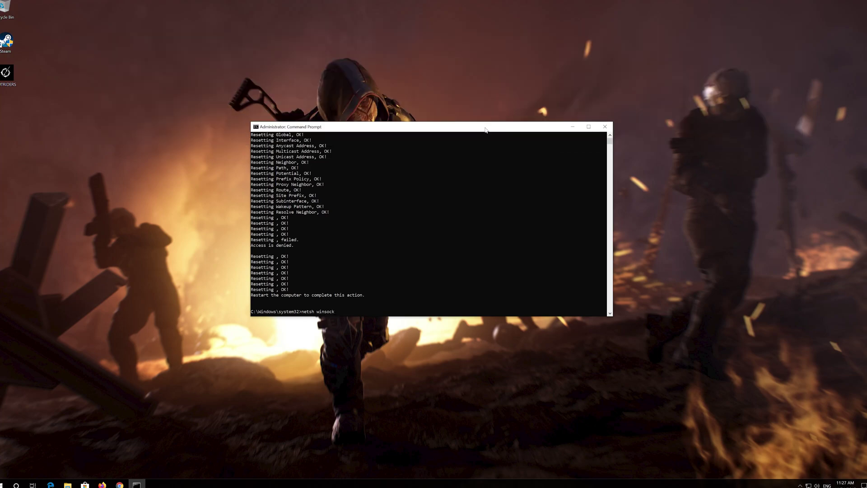
- Run netsh winsock reset, then ipconfig /flushdns in the elevated prompt
{"action": "type", "text": "reset"}
{"action": "key", "text": "Return"}
{"action": "type", "text": "ipconfi"}
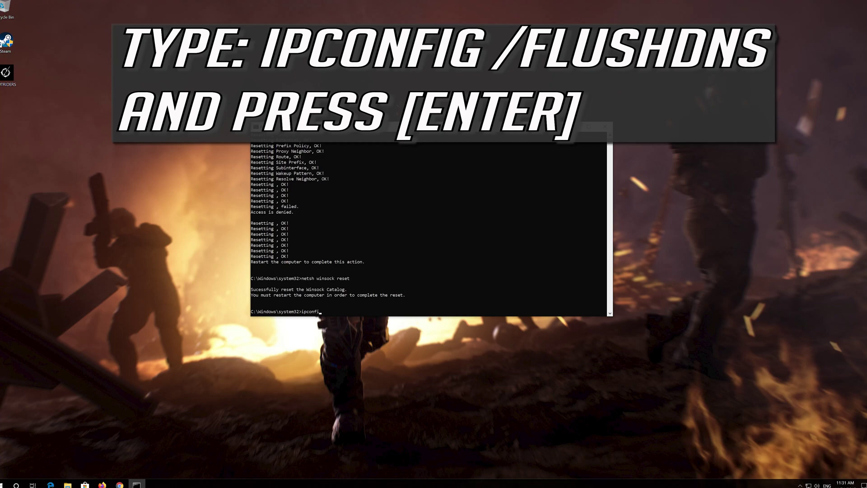
{"action": "type", "text": "g /flushdns"}
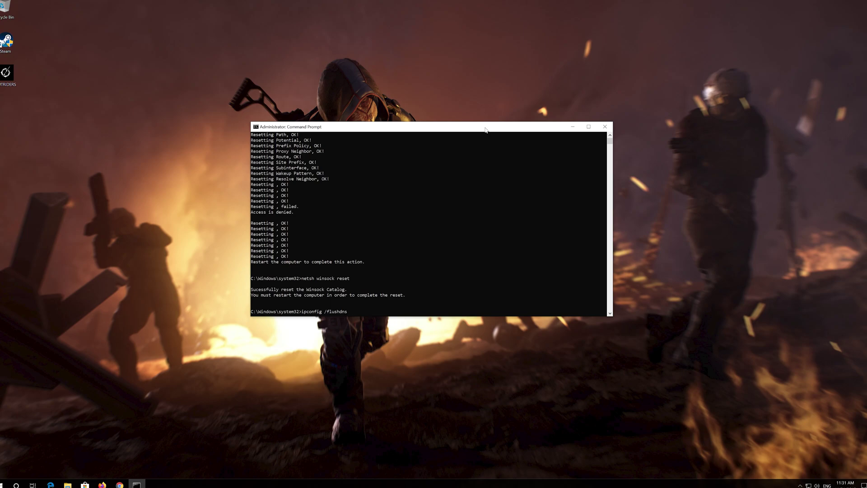
{"action": "key", "text": "Return"}
{"action": "type", "text": "exit"}
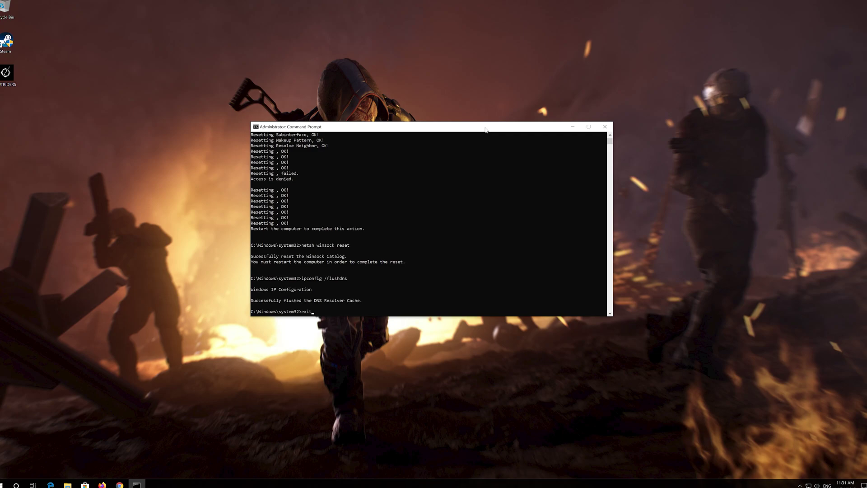
- Exit Command Prompt and restart the computer from the Start menu power options
{"action": "key", "text": "Return"}
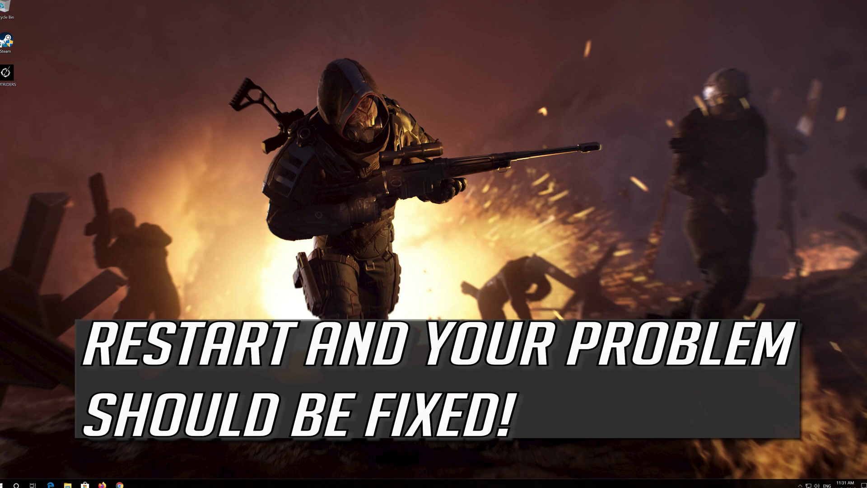
{"action": "left_click", "coordinate": [4, 483]}
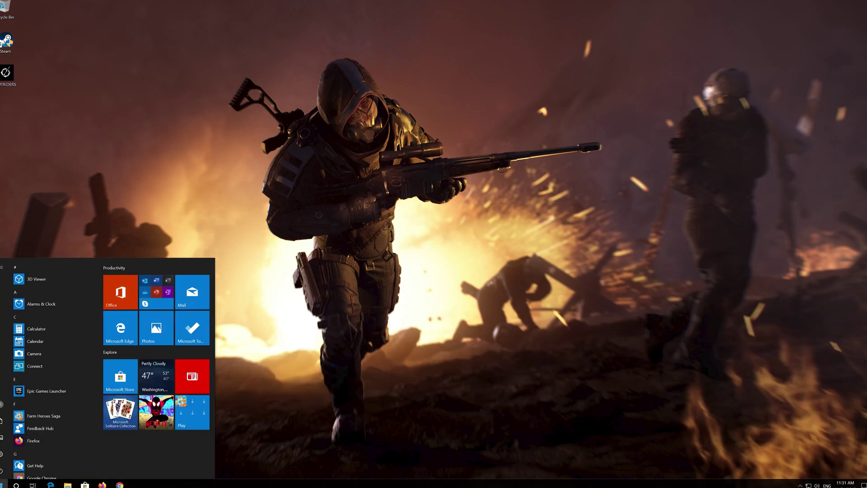
{"action": "left_click", "coordinate": [3, 470]}
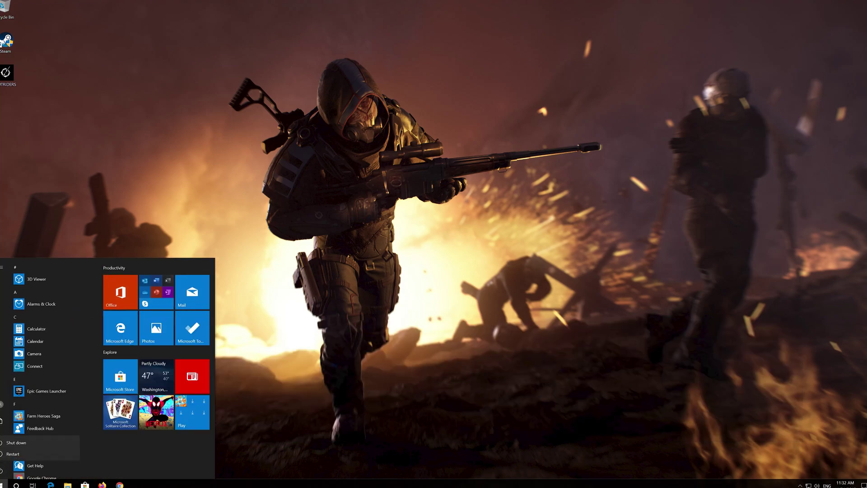
{"action": "left_click", "coordinate": [14, 452]}
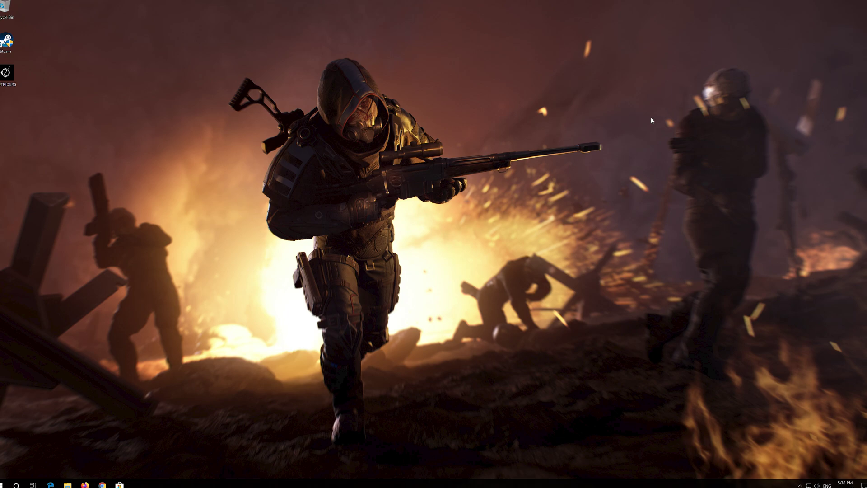
- Find Control Panel through Start search and go to its Network and Internet category
{"action": "key", "text": "super"}
{"action": "type", "text": "contro"}
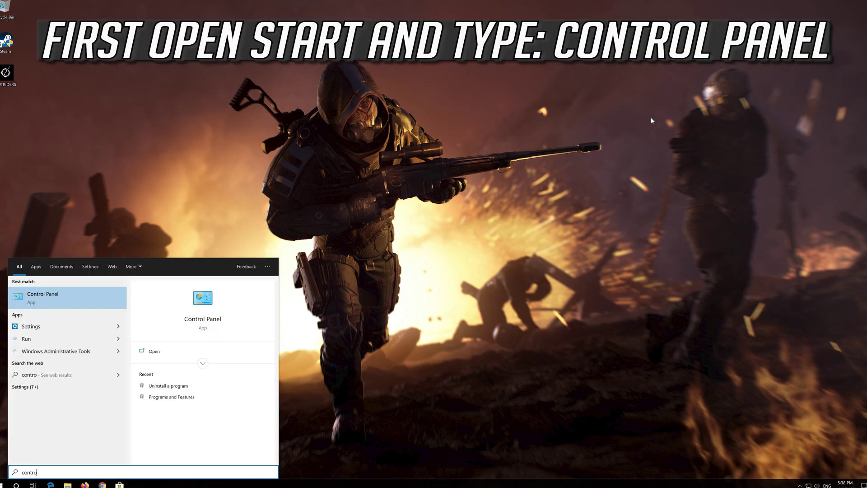
{"action": "type", "text": "l panel"}
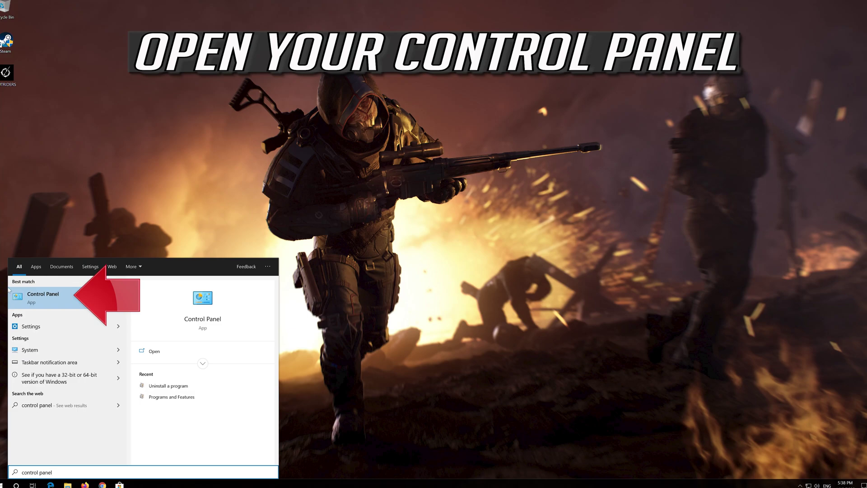
{"action": "left_click", "coordinate": [73, 300]}
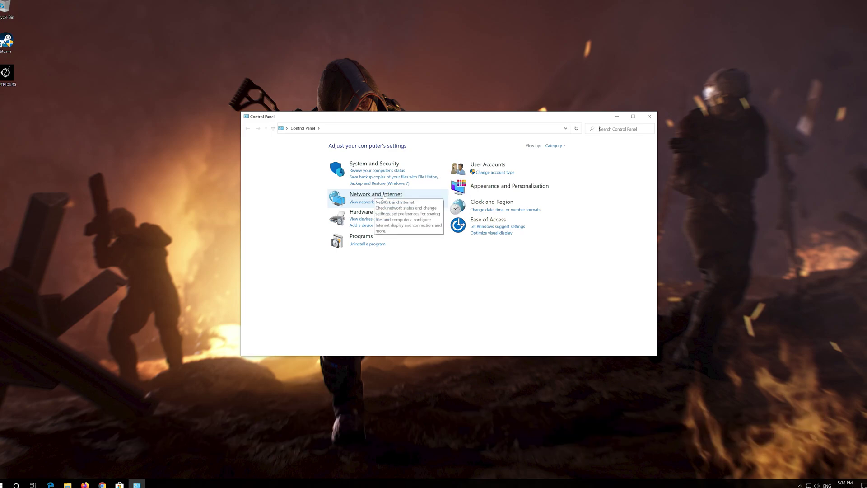
{"action": "left_click", "coordinate": [384, 195]}
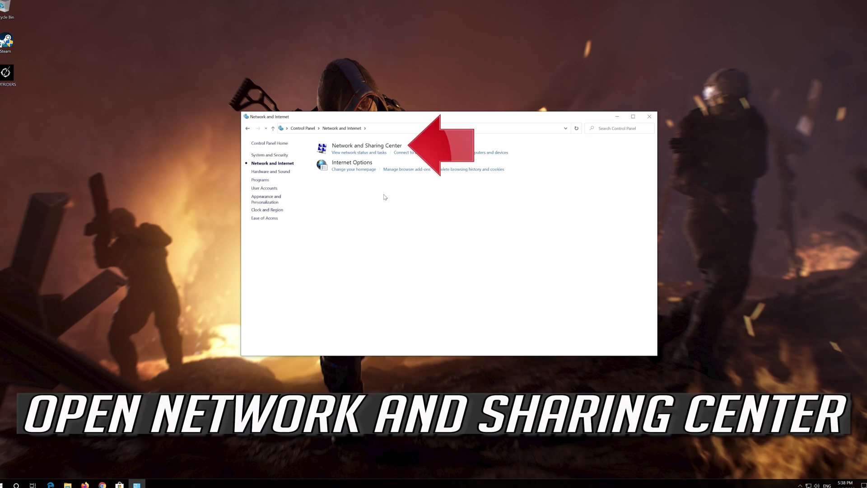
- Go through Network and Sharing Center to the adapter list showing Ethernet
{"action": "left_click", "coordinate": [373, 146]}
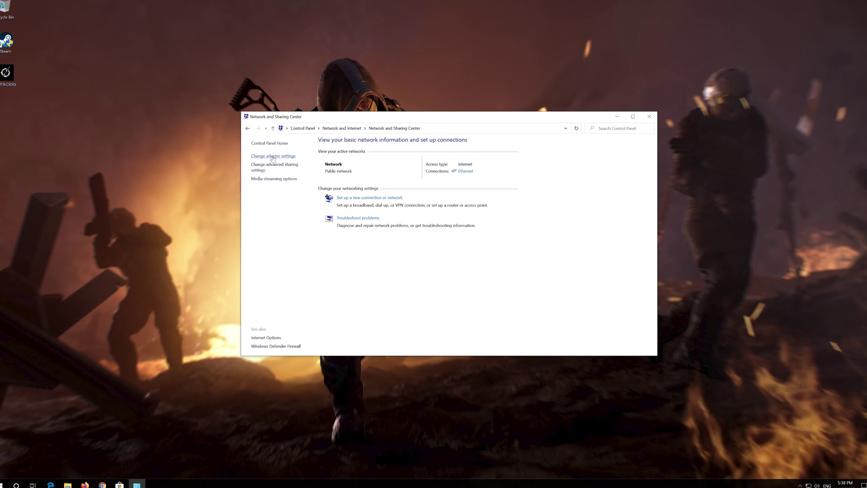
{"action": "left_click", "coordinate": [273, 156]}
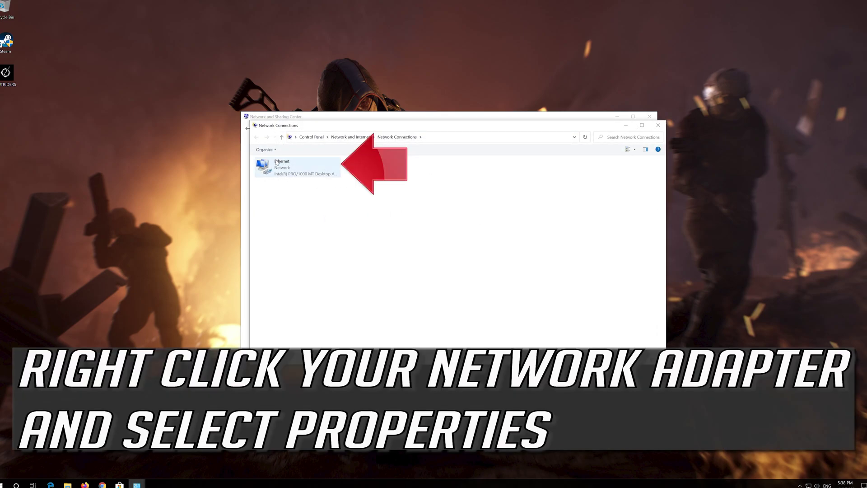
- Open the Ethernet adapter's Internet Protocol Version 4 (TCP/IPv4) properties
{"action": "left_click", "coordinate": [278, 164]}
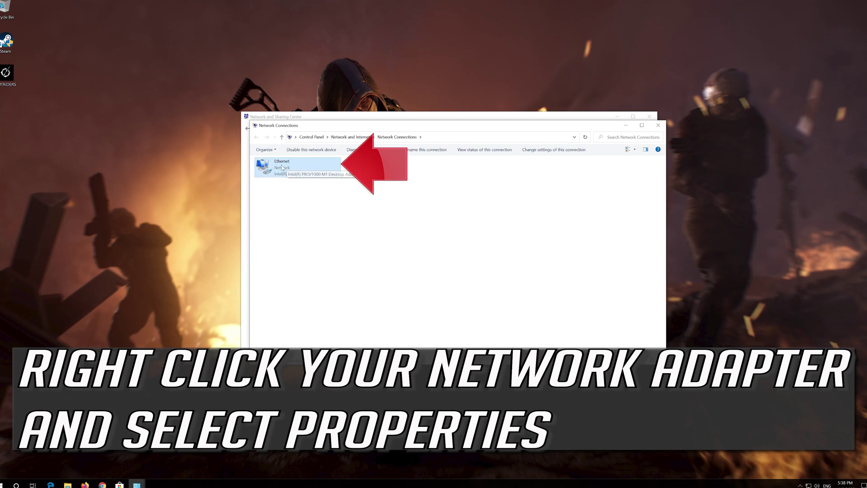
{"action": "right_click", "coordinate": [297, 168]}
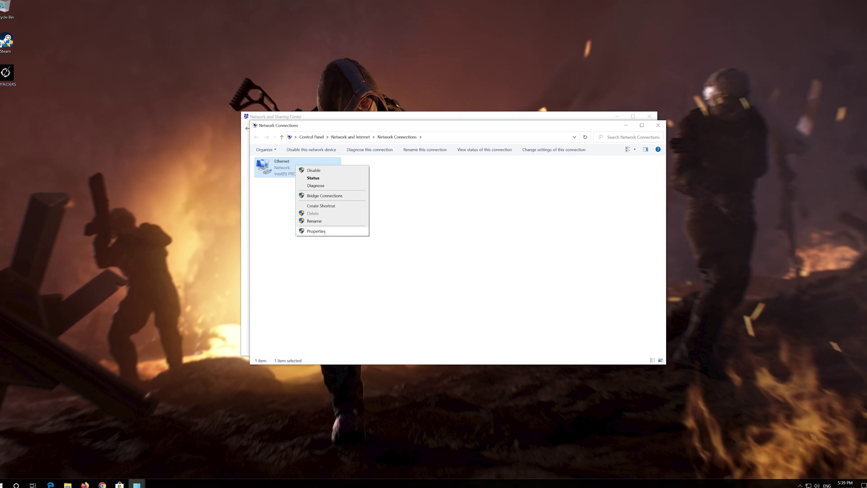
{"action": "left_click", "coordinate": [325, 232]}
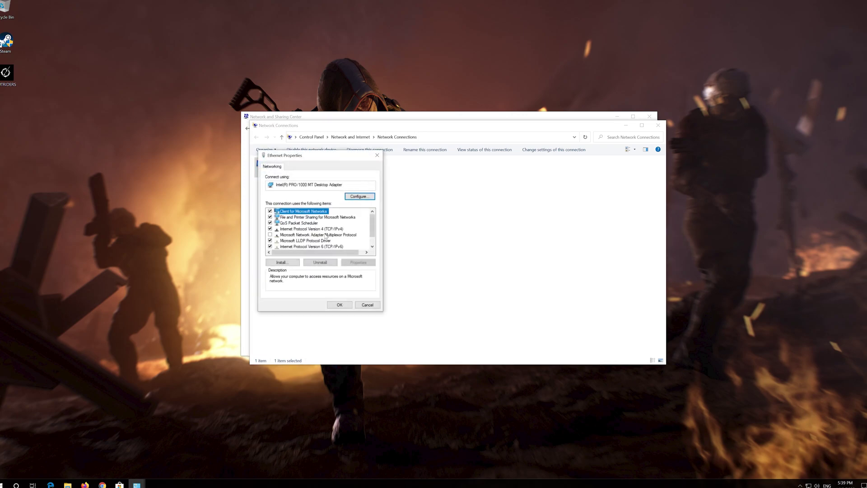
{"action": "left_click_drag", "start_coordinate": [318, 157], "coordinate": [456, 163]}
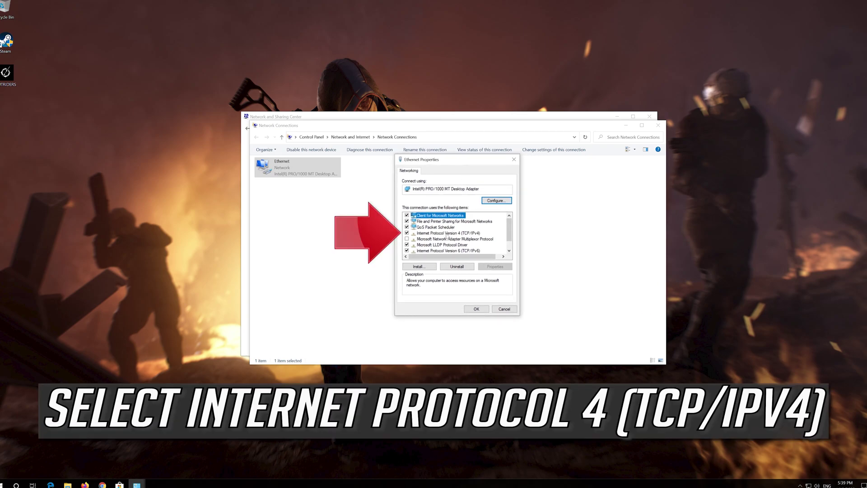
{"action": "left_click", "coordinate": [469, 233]}
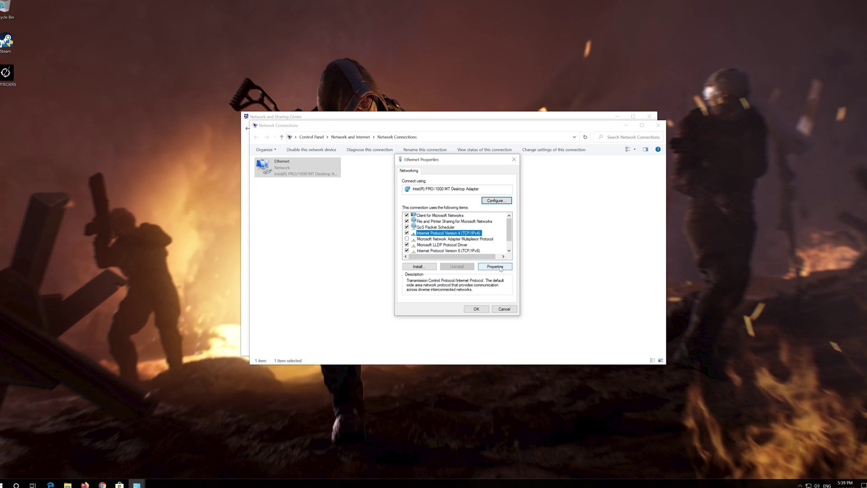
{"action": "left_click", "coordinate": [500, 268]}
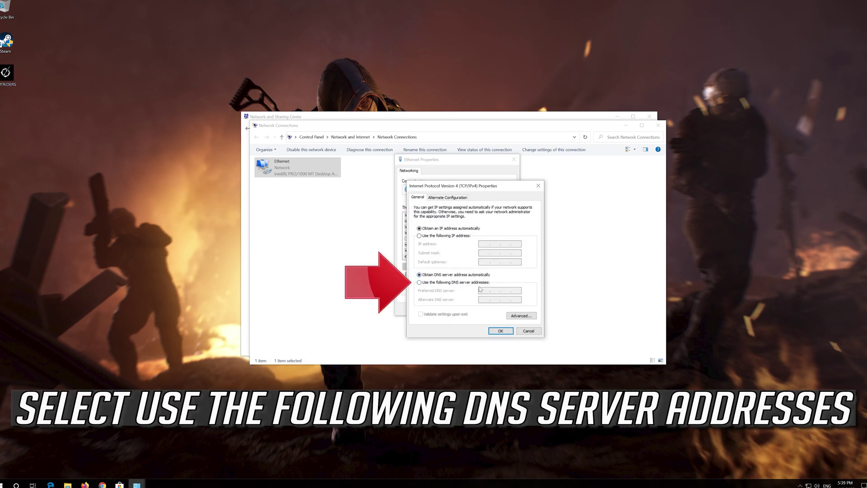
- Set DNS servers to 1.1.1.1 preferred and 1.0.0.1 alternate and save
{"action": "left_click", "coordinate": [419, 282]}
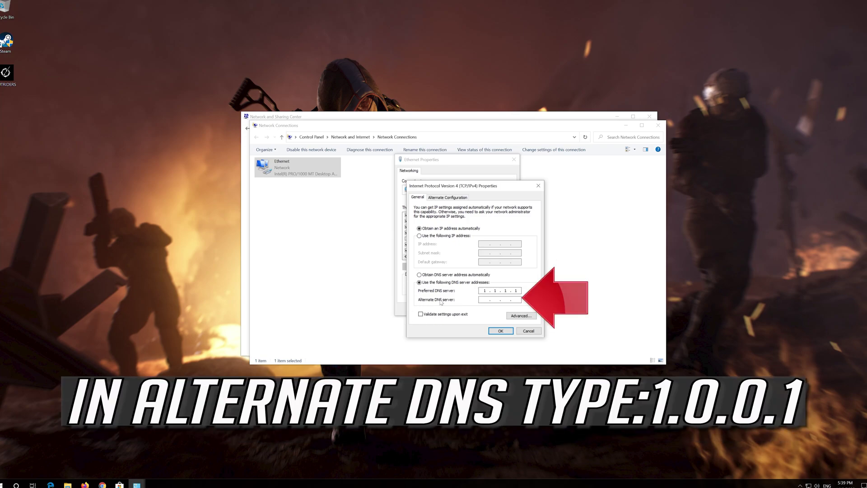
{"action": "left_click", "coordinate": [483, 298]}
{"action": "type", "text": "1 "}
{"action": "type", "text": ". 0 . 0 . 1"}
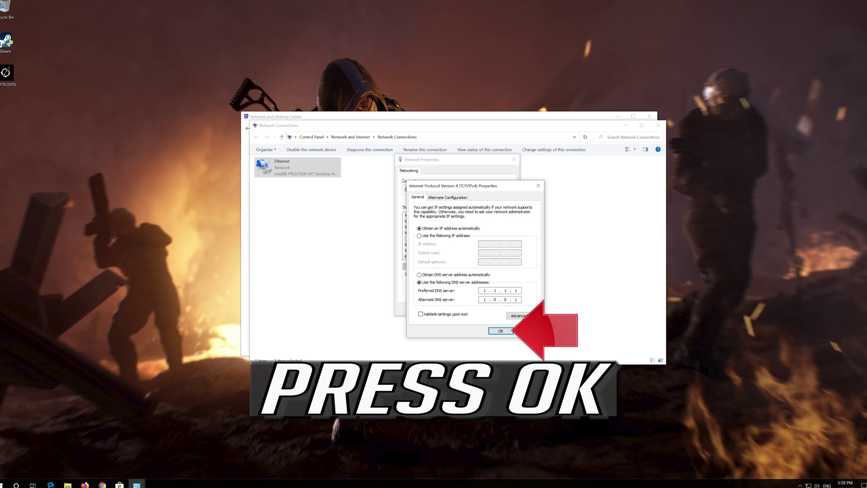
{"action": "left_click", "coordinate": [501, 331]}
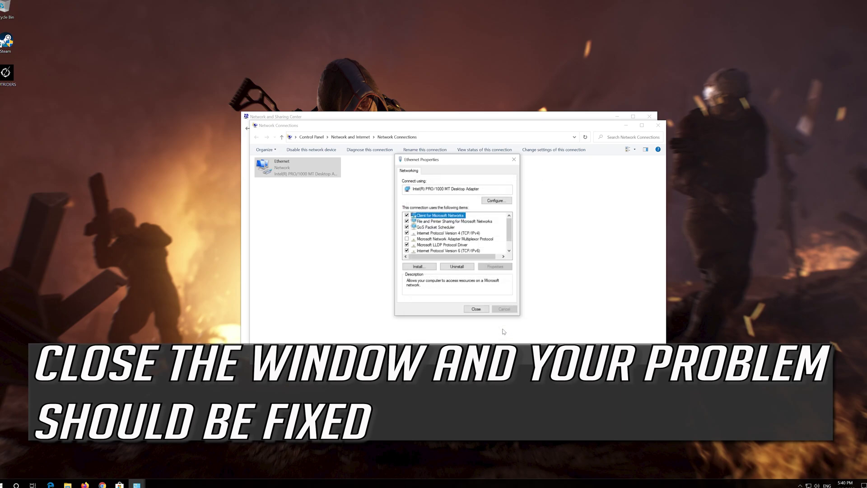
{"action": "left_click", "coordinate": [476, 313]}
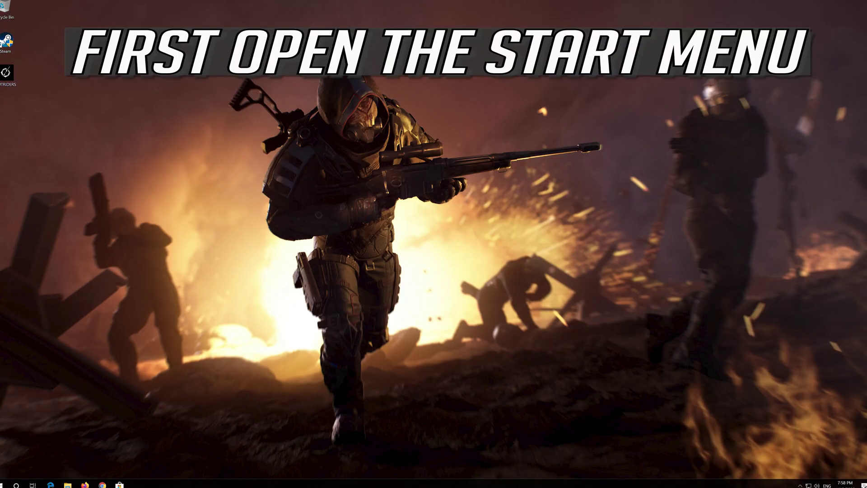
- Open Settings' Network & Internet status and go to the Network reset page
{"action": "left_click", "coordinate": [4, 483]}
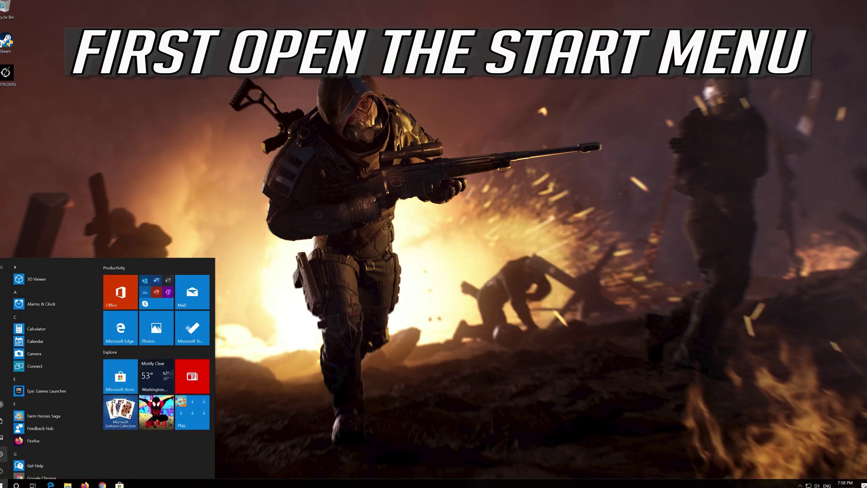
{"action": "mouse_move", "coordinate": [20, 454]}
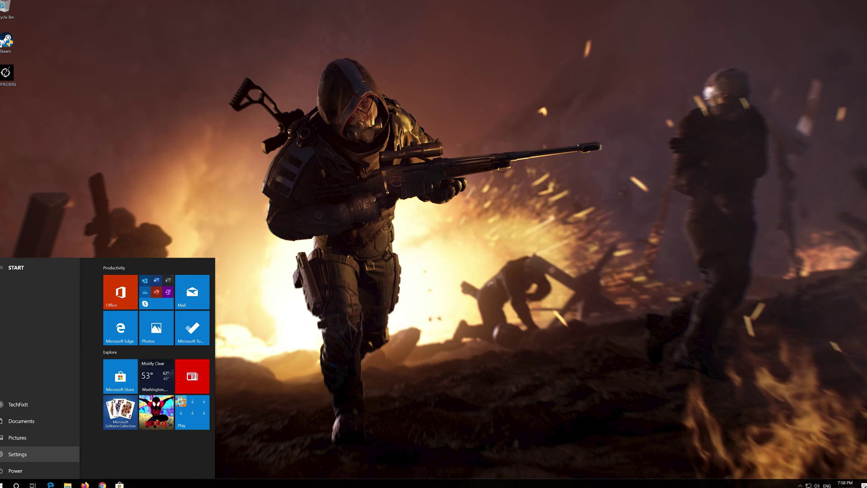
{"action": "left_click", "coordinate": [18, 454]}
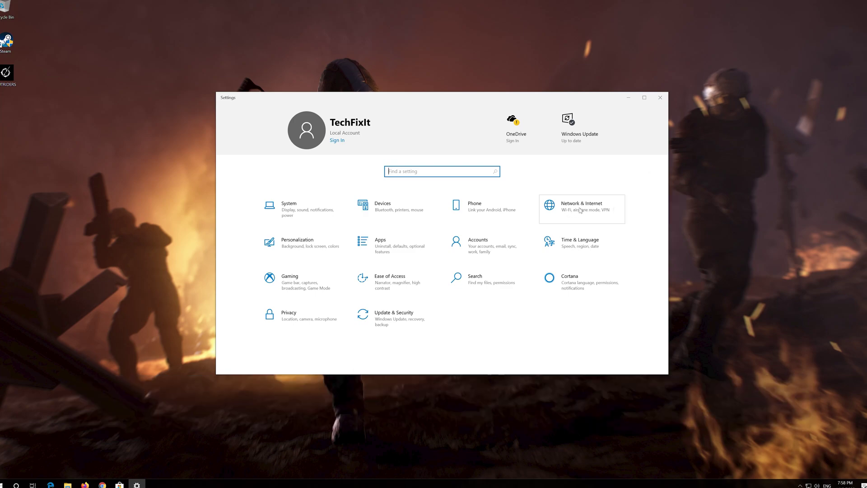
{"action": "left_click", "coordinate": [580, 210]}
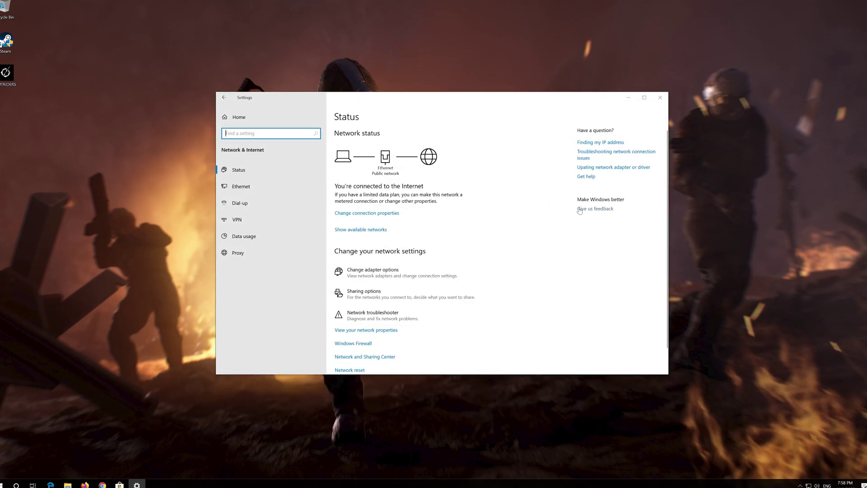
{"action": "scroll", "coordinate": [579, 210], "scroll_direction": "down", "scroll_amount": 2}
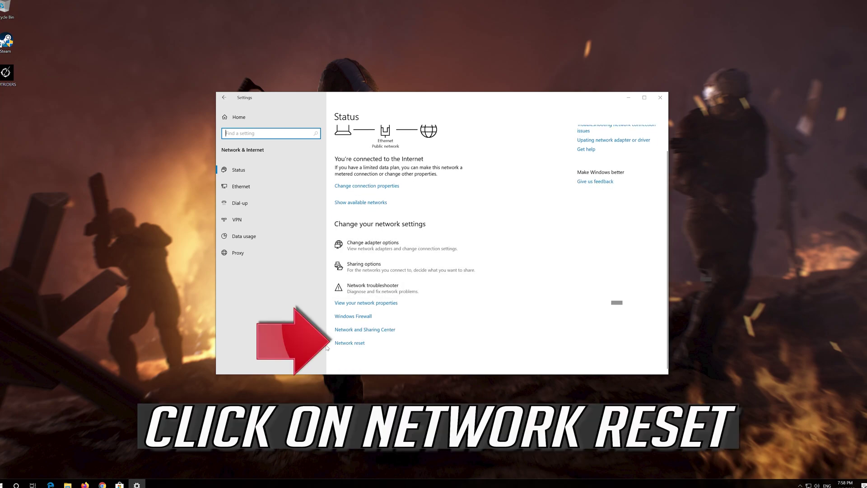
{"action": "left_click", "coordinate": [357, 343]}
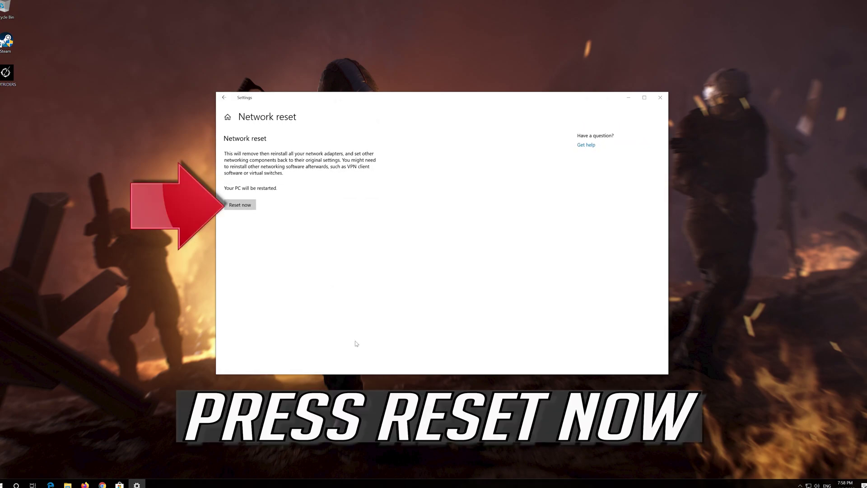
- Confirm the network reset, dismiss the sign-out notice, and close Settings
{"action": "left_click", "coordinate": [234, 207]}
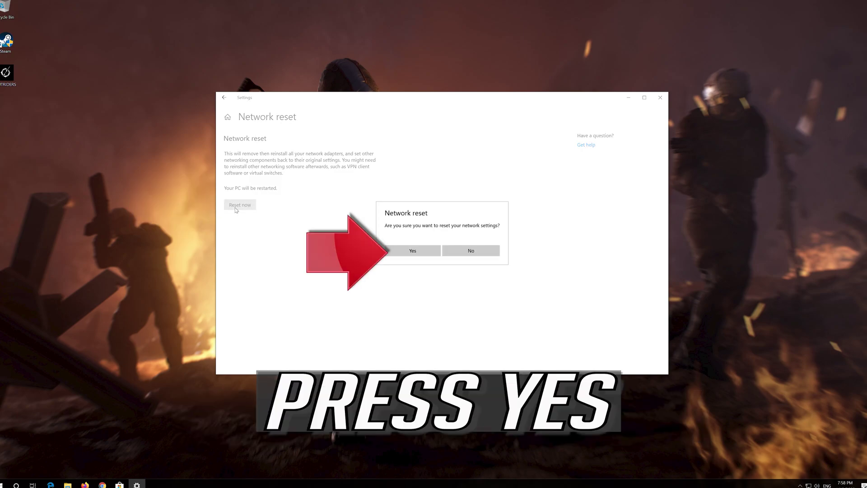
{"action": "left_click", "coordinate": [419, 253]}
{"action": "left_click", "coordinate": [412, 252]}
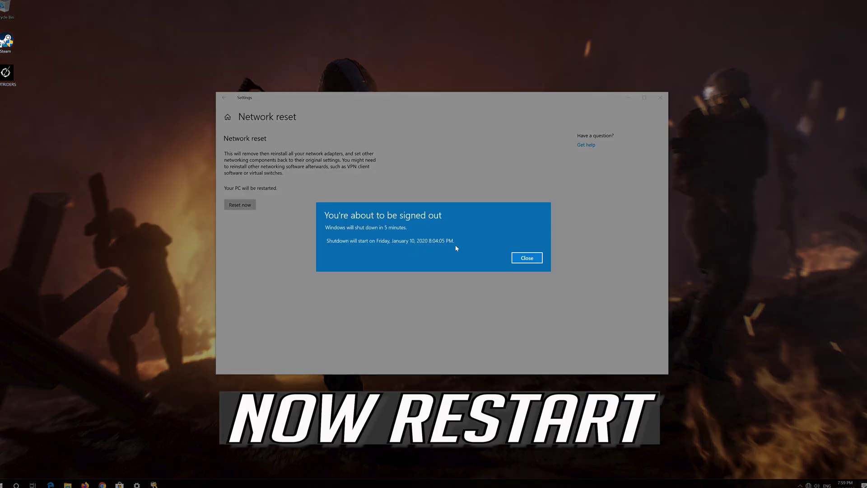
{"action": "left_click", "coordinate": [540, 259]}
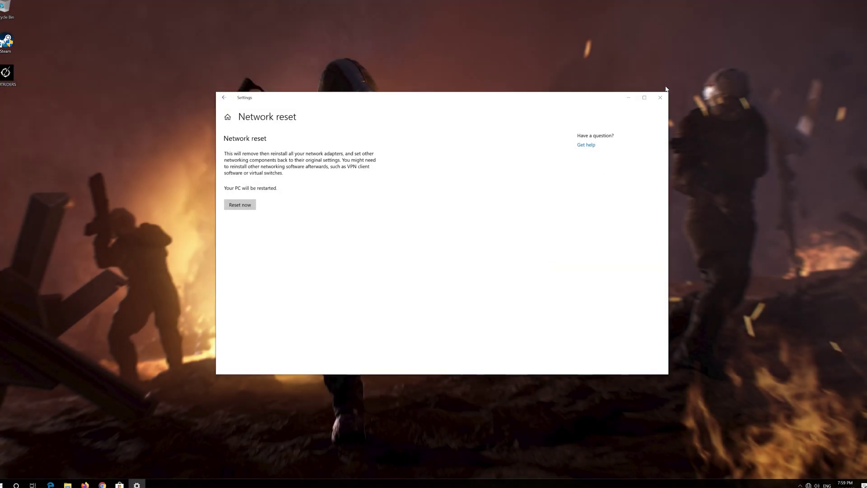
{"action": "left_click", "coordinate": [660, 97]}
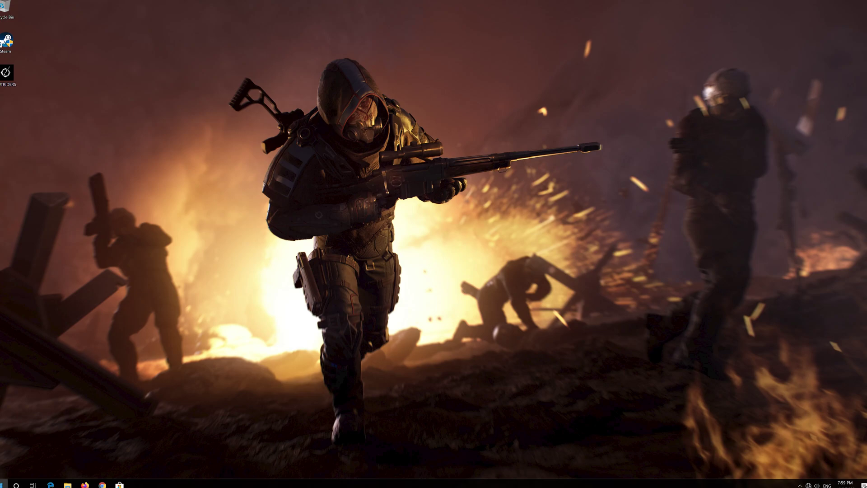
- Restart Windows to apply the network reset, then reopen Settings after reboot
{"action": "left_click", "coordinate": [3, 484]}
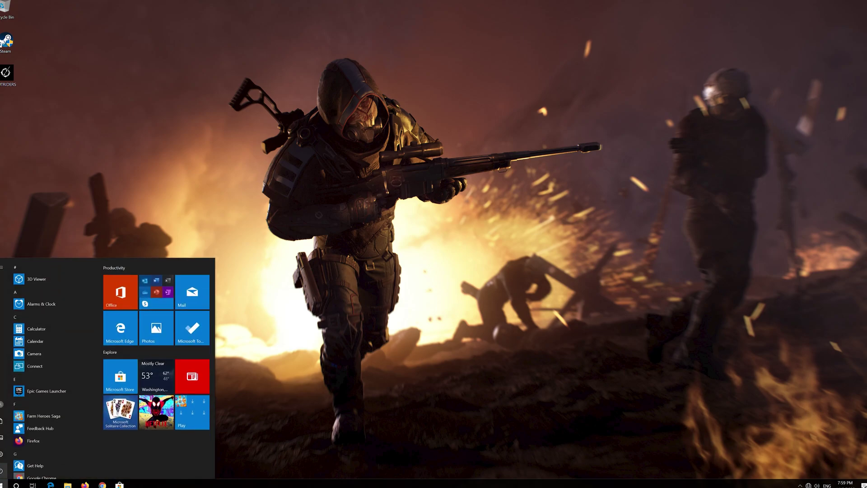
{"action": "left_click", "coordinate": [4, 470]}
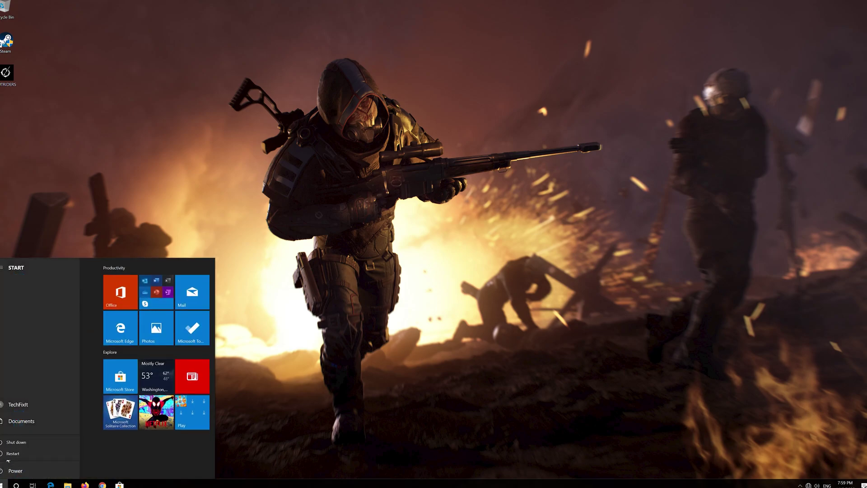
{"action": "left_click", "coordinate": [10, 452]}
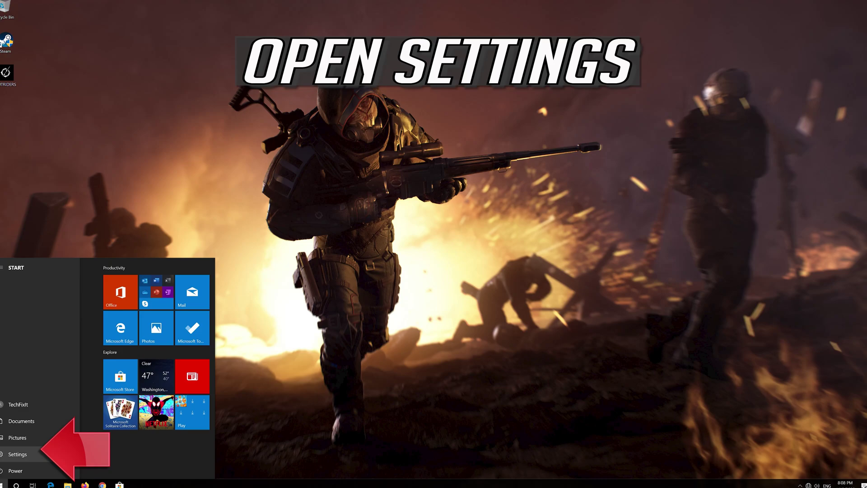
{"action": "left_click", "coordinate": [52, 453]}
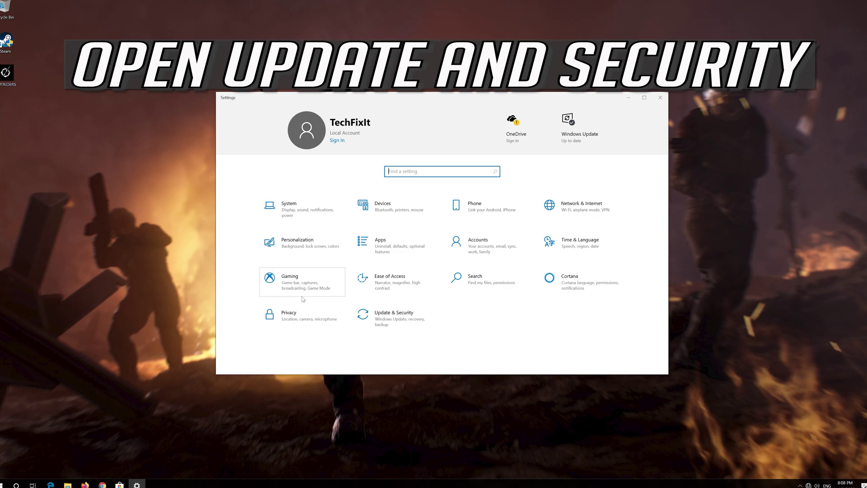
- Run the Internet Connections troubleshooter from Update & Security > Troubleshoot
{"action": "left_click", "coordinate": [385, 323]}
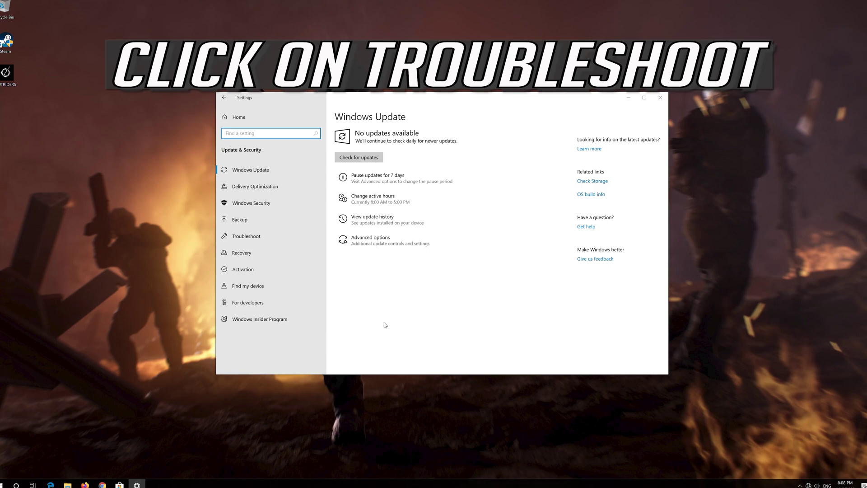
{"action": "left_click", "coordinate": [278, 238]}
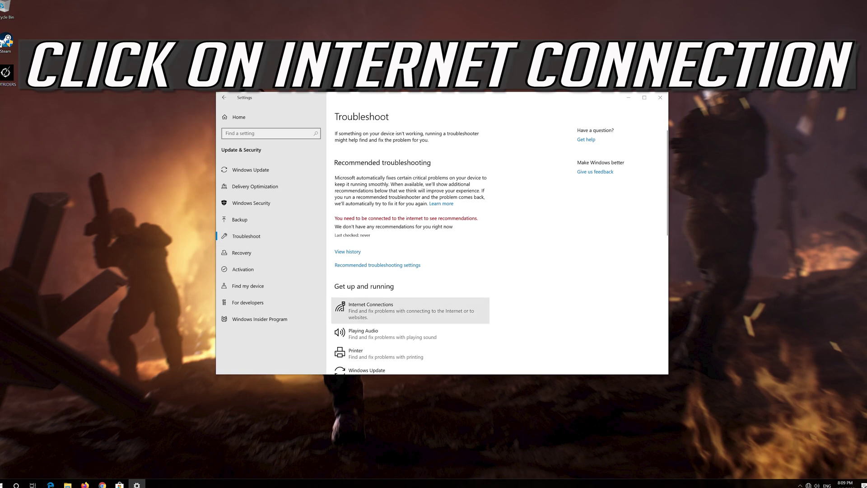
{"action": "left_click", "coordinate": [407, 316]}
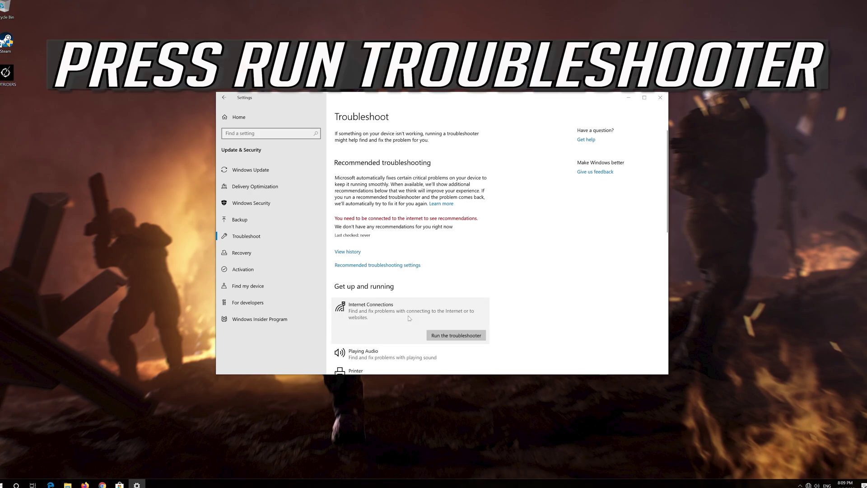
{"action": "left_click", "coordinate": [482, 337]}
{"action": "left_click", "coordinate": [460, 332]}
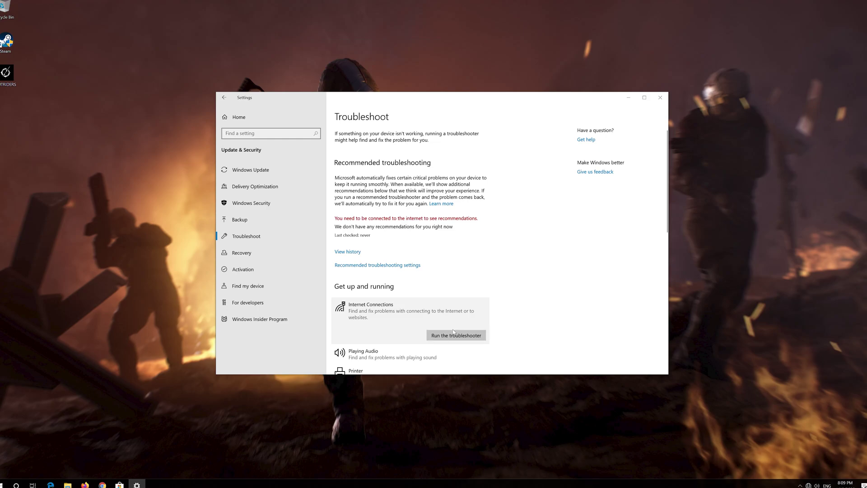
{"action": "left_click", "coordinate": [453, 334]}
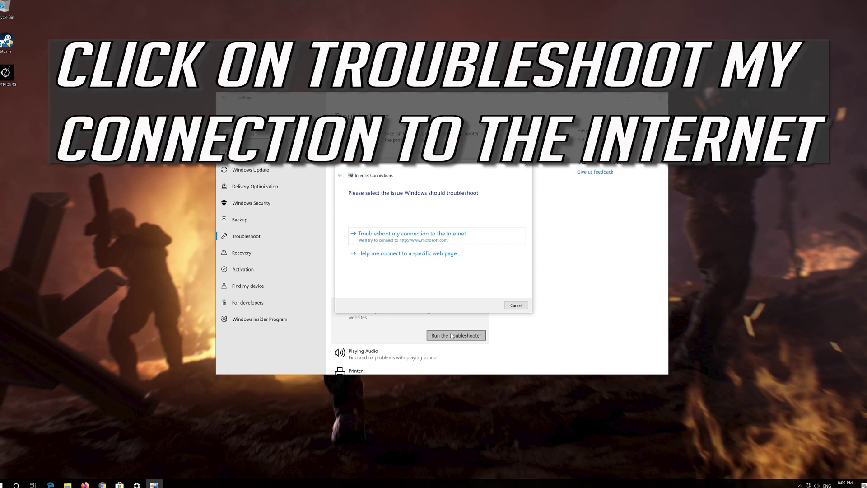
- Troubleshoot the internet connection, apply the administrator repairs to re-enable Ethernet, and close the troubleshooter
{"action": "left_click", "coordinate": [449, 239]}
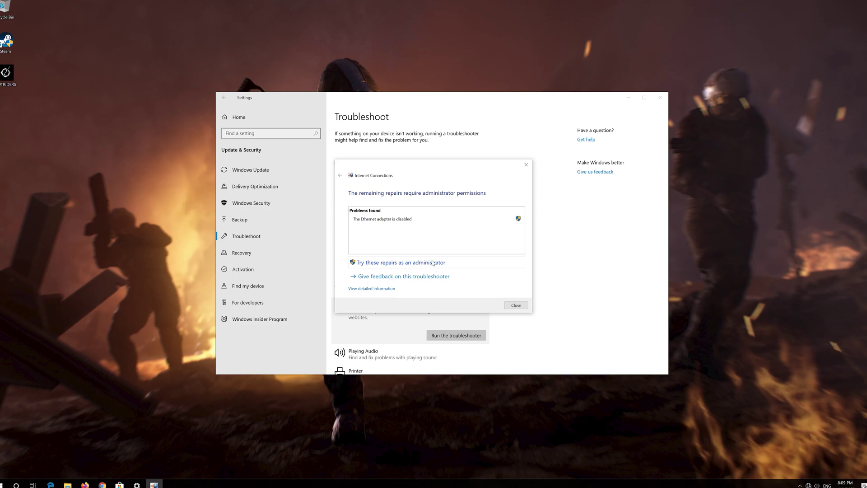
{"action": "left_click", "coordinate": [432, 263]}
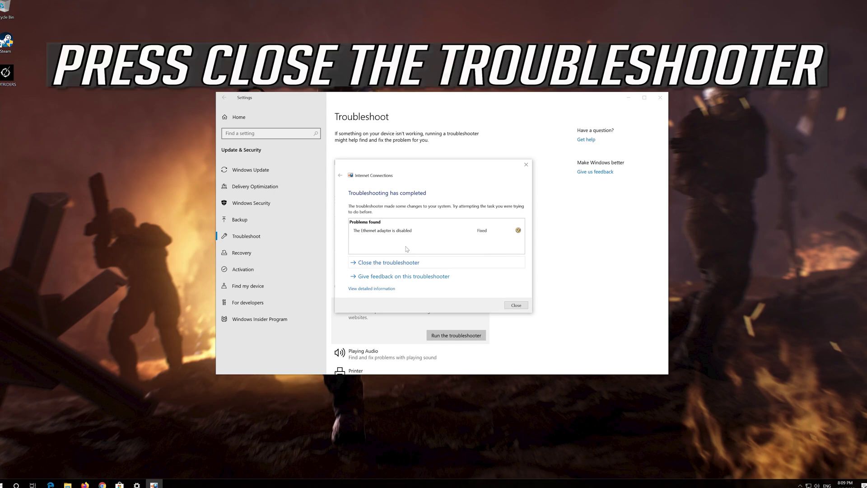
{"action": "left_click", "coordinate": [434, 264]}
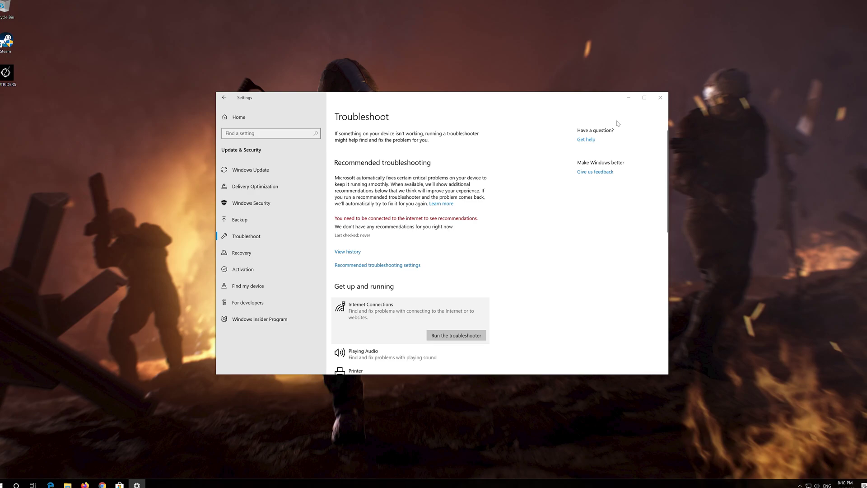
- Close the Settings window to return to the desktop
{"action": "left_click", "coordinate": [658, 98]}
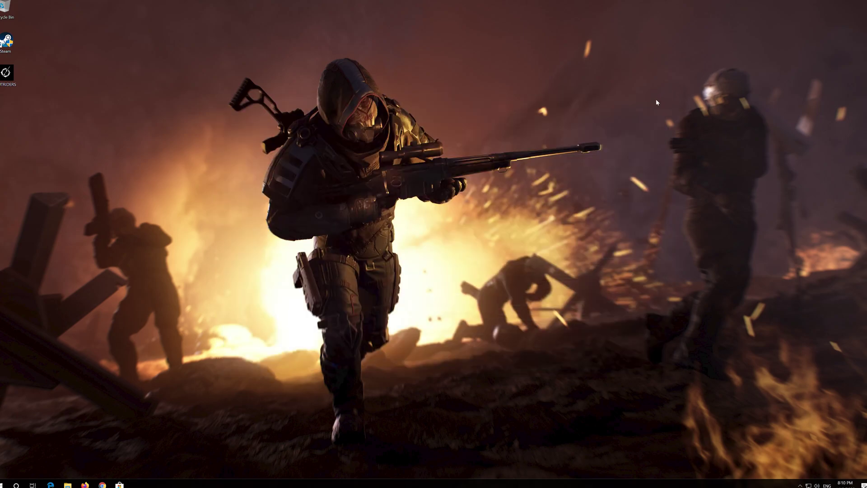